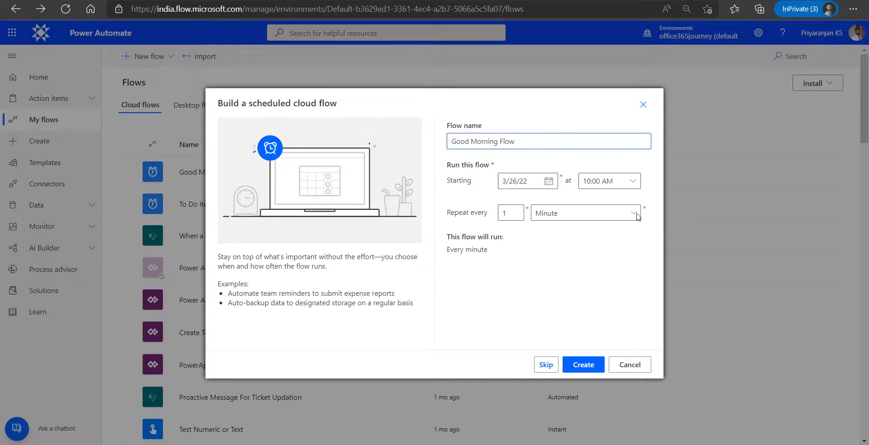
Set the scheduled flow to repeat every 1 day and create it.
{"action": "left_click", "coordinate": [564, 216]}
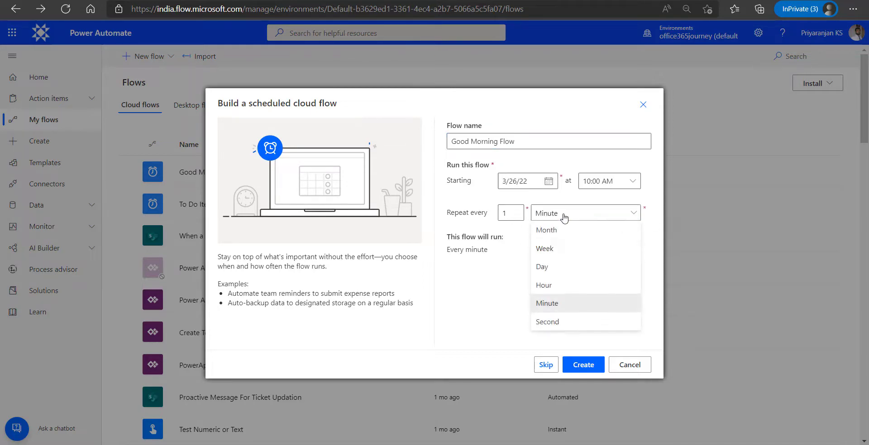
{"action": "left_click", "coordinate": [543, 267]}
{"action": "left_click", "coordinate": [583, 364]}
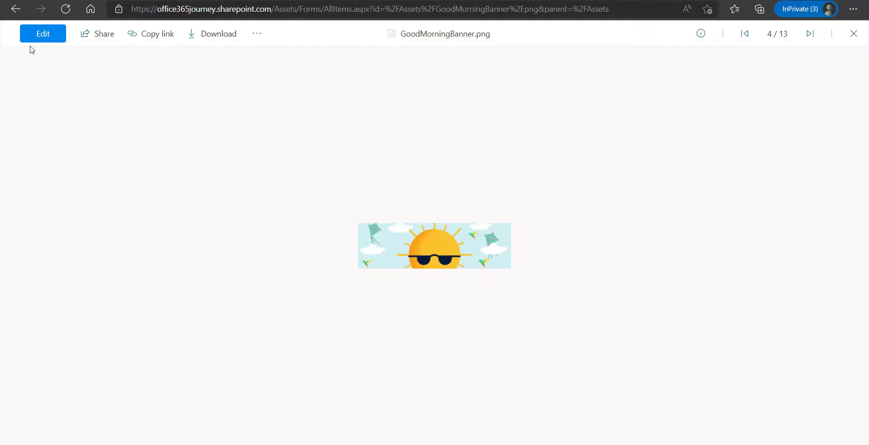
Return from the banner preview to the SharePoint Assets library and locate GoodMorningBanner.png.
{"action": "left_click", "coordinate": [15, 9]}
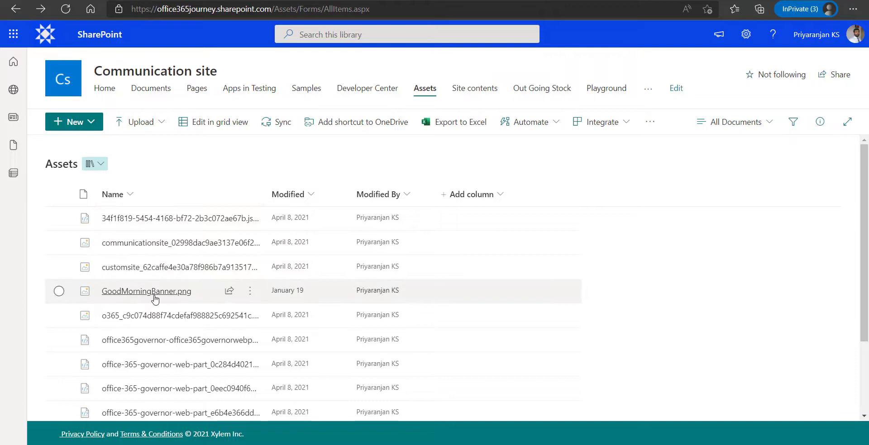
{"action": "mouse_move", "coordinate": [165, 296]}
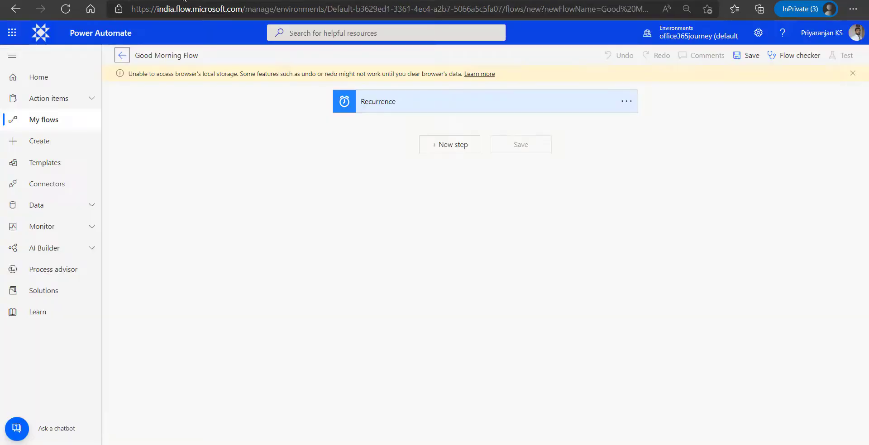
Switch back to the Good Morning Flow editor, dismiss the local storage warning and expand the Recurrence trigger.
{"action": "left_click", "coordinate": [131, 2]}
{"action": "left_click", "coordinate": [852, 73]}
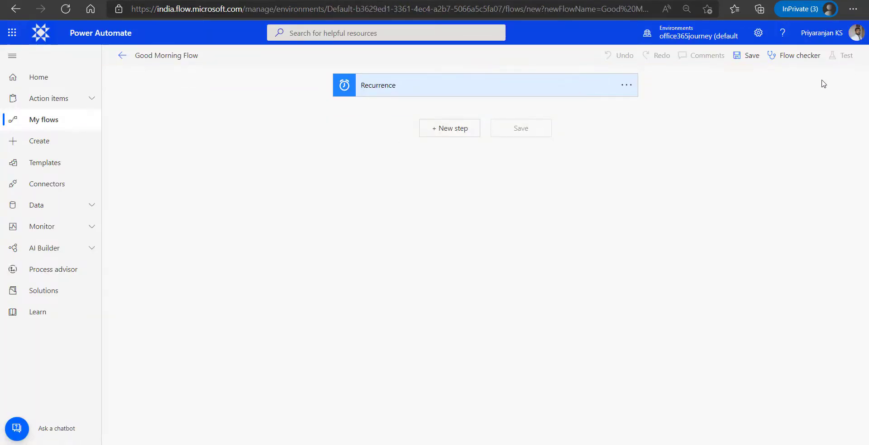
{"action": "left_click", "coordinate": [417, 95]}
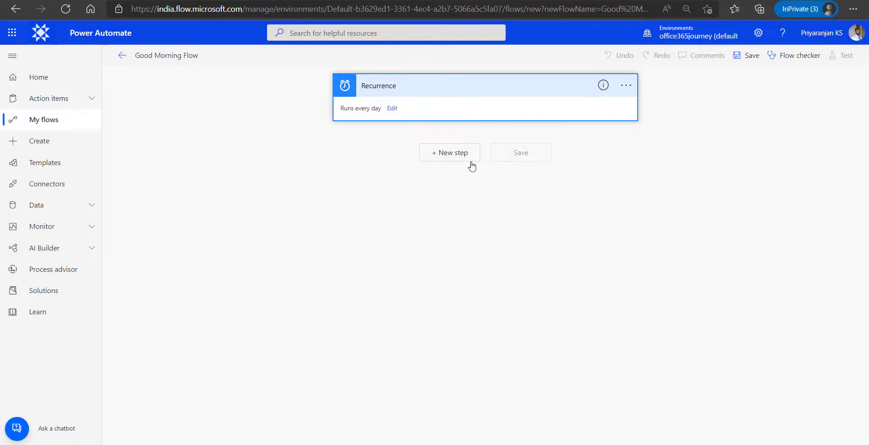
Add the SharePoint "Get file content" action after the Recurrence trigger.
{"action": "left_click", "coordinate": [453, 153]}
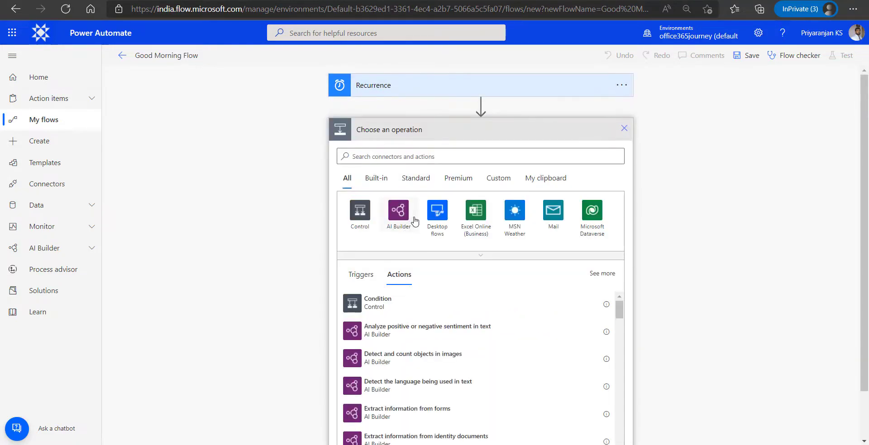
{"action": "left_click", "coordinate": [410, 159]}
{"action": "type", "text": "get "}
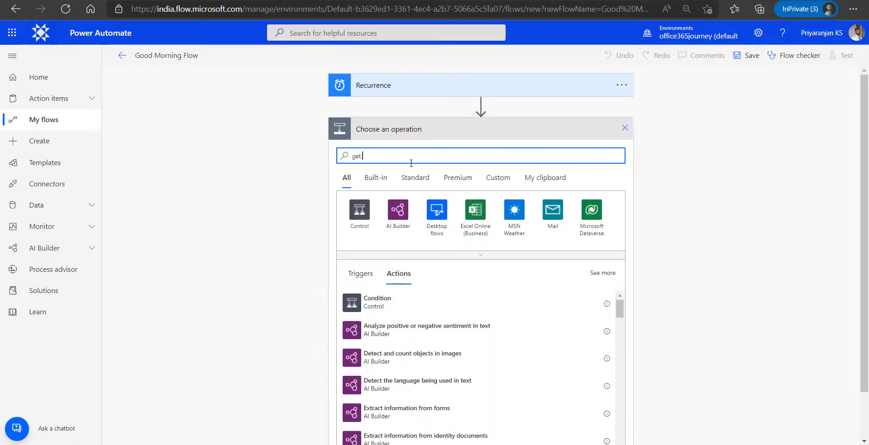
{"action": "type", "text": "file conte"}
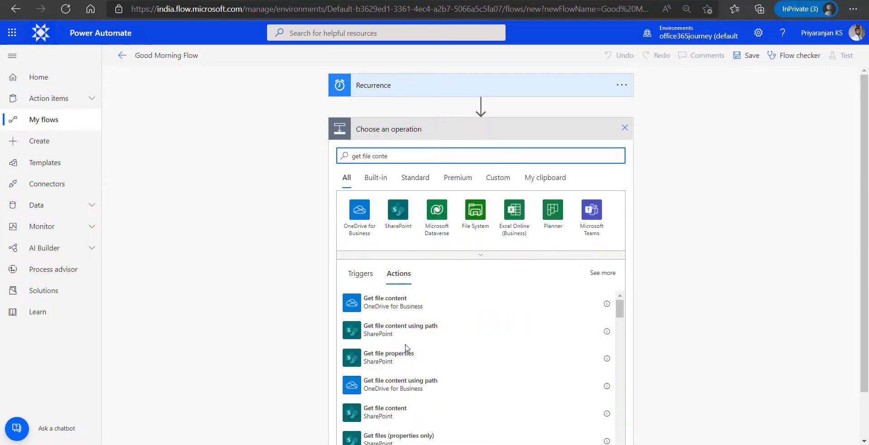
{"action": "left_click", "coordinate": [406, 414]}
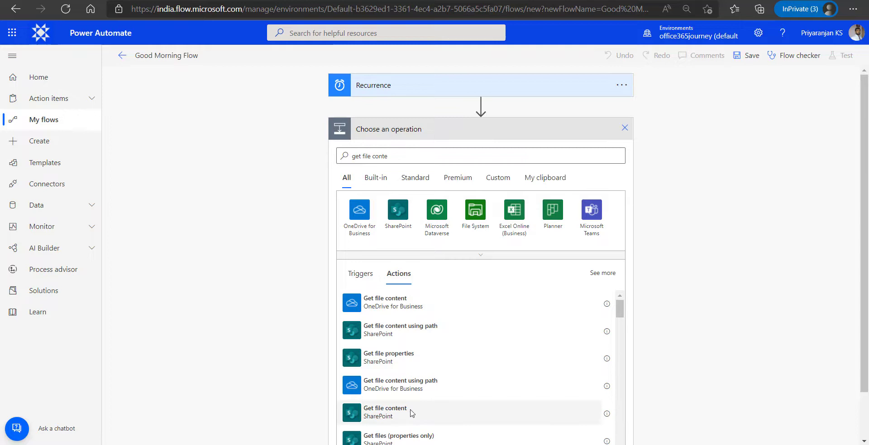
Set the Get file content site to Communication site and its file to /Assets/GoodMorningBanner.png.
{"action": "left_click", "coordinate": [617, 152]}
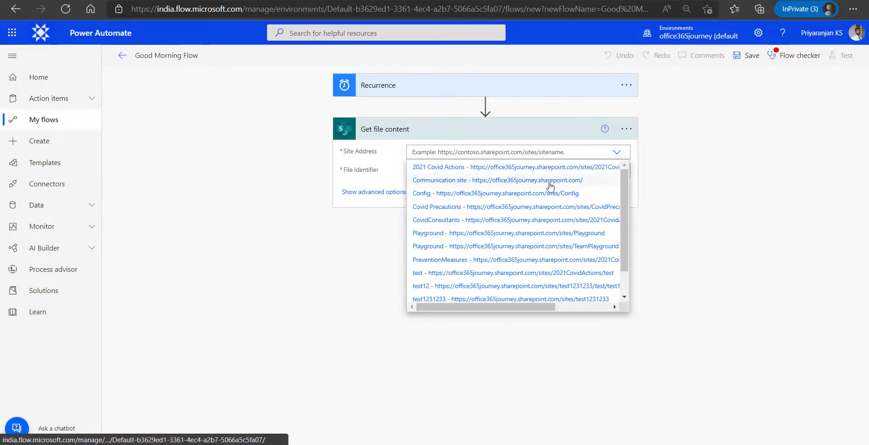
{"action": "left_click", "coordinate": [550, 180]}
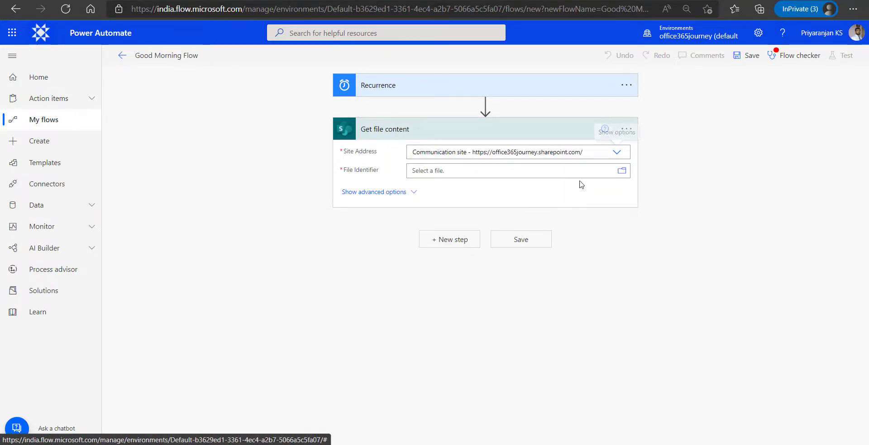
{"action": "left_click", "coordinate": [621, 171]}
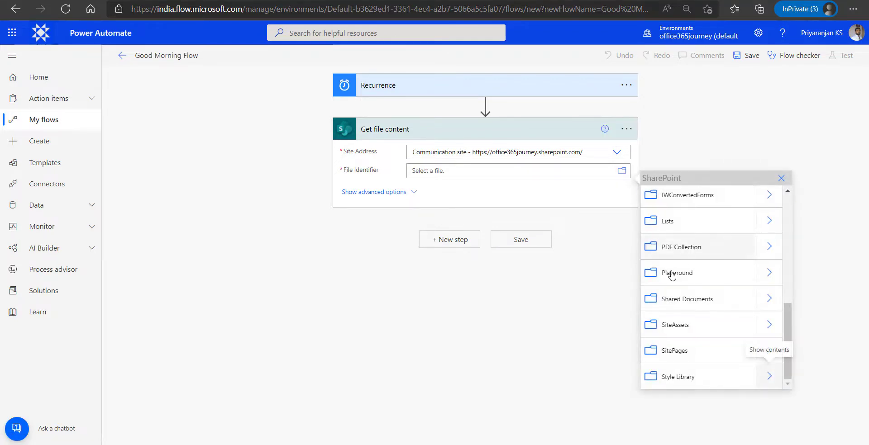
{"action": "scroll", "coordinate": [739, 308], "scroll_direction": "up", "scroll_amount": 6}
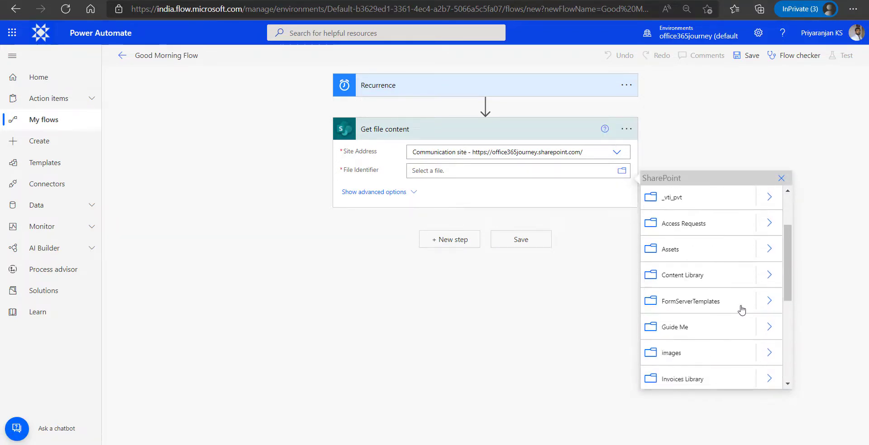
{"action": "left_click", "coordinate": [769, 329]}
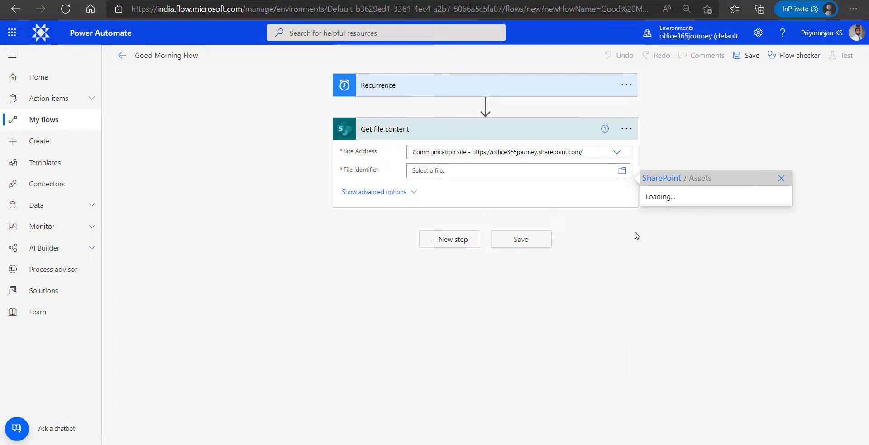
{"action": "left_click", "coordinate": [710, 303]}
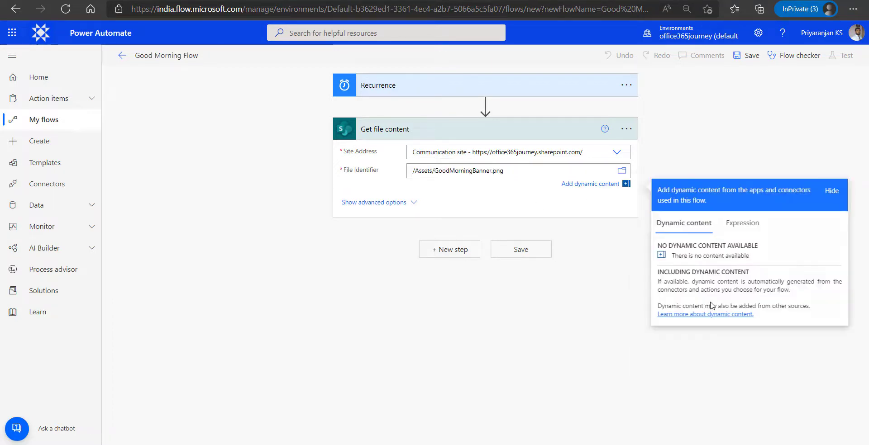
{"action": "left_click", "coordinate": [447, 209]}
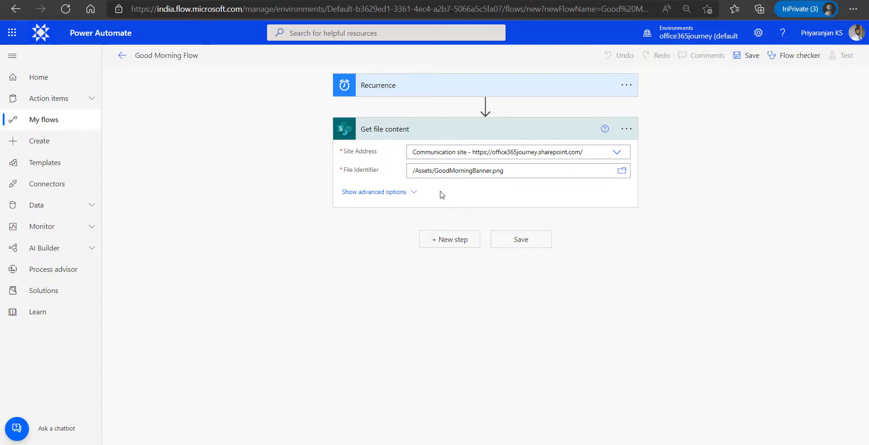
Add a Data Operation Compose action after Get file content.
{"action": "left_click", "coordinate": [439, 243]}
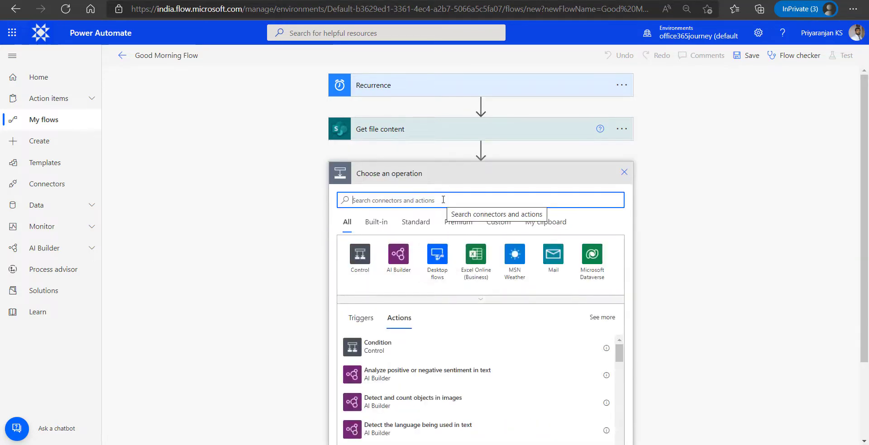
{"action": "type", "text": "compose"}
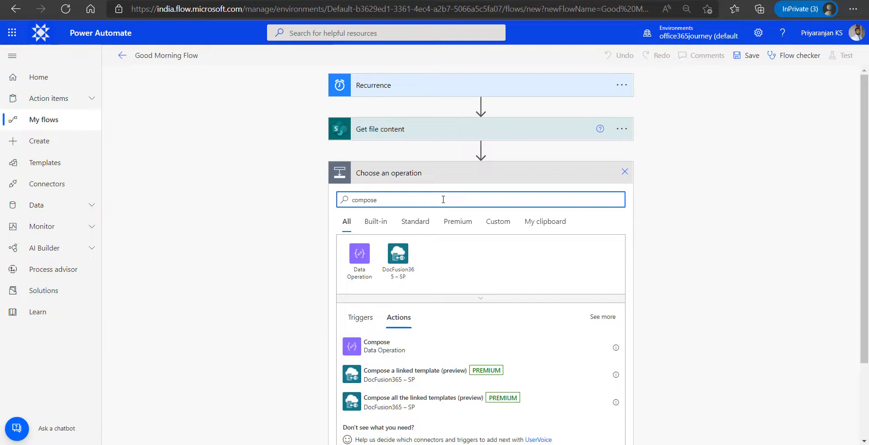
{"action": "left_click", "coordinate": [383, 351]}
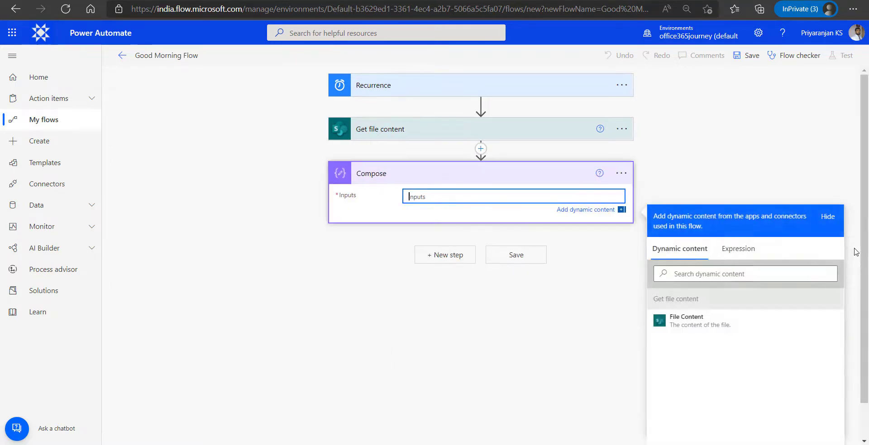
Set the Compose input to a base64 expression that converts the body output of Get_file_content.
{"action": "left_click", "coordinate": [738, 249]}
{"action": "type", "text": "base64"}
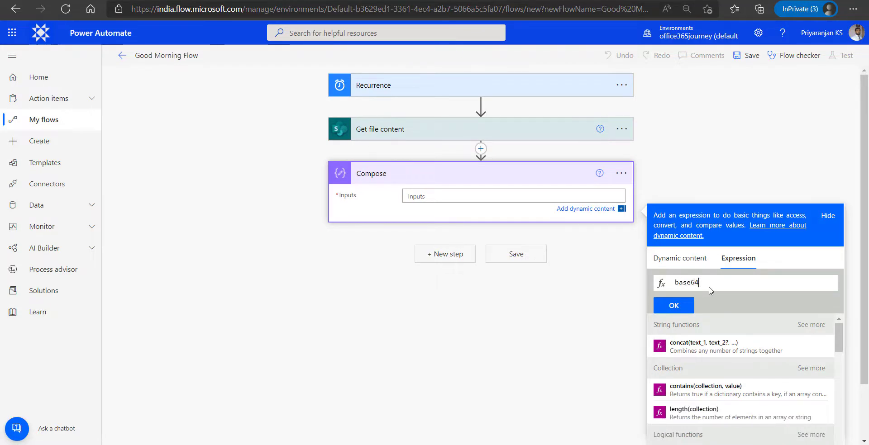
{"action": "type", "text": "("}
{"action": "key", "text": "ctrl+v"}
{"action": "left_click", "coordinate": [693, 308]}
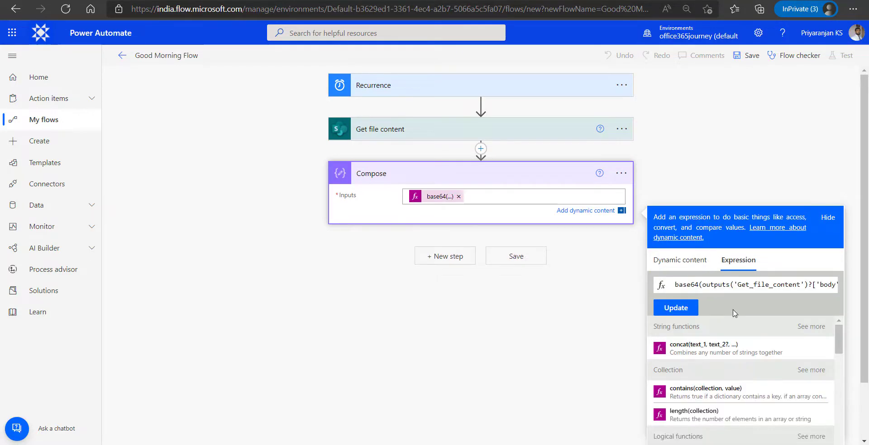
{"action": "left_click", "coordinate": [683, 312]}
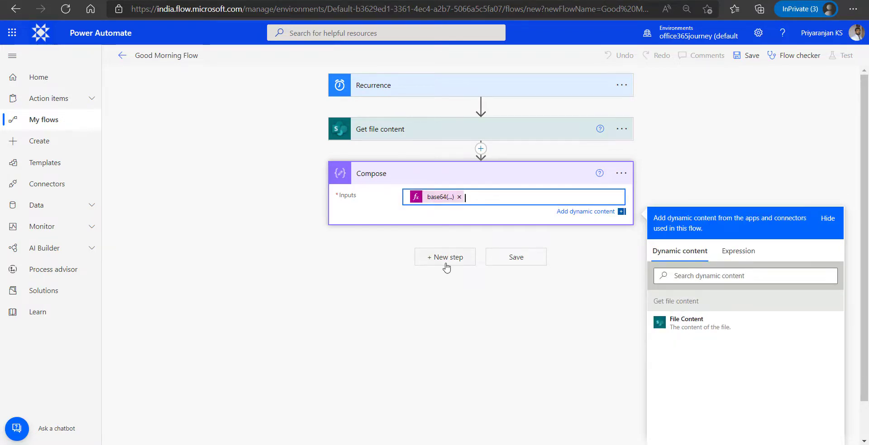
Add the Microsoft Teams action "Post adaptive card in a chat or channel" after Compose.
{"action": "left_click", "coordinate": [432, 259]}
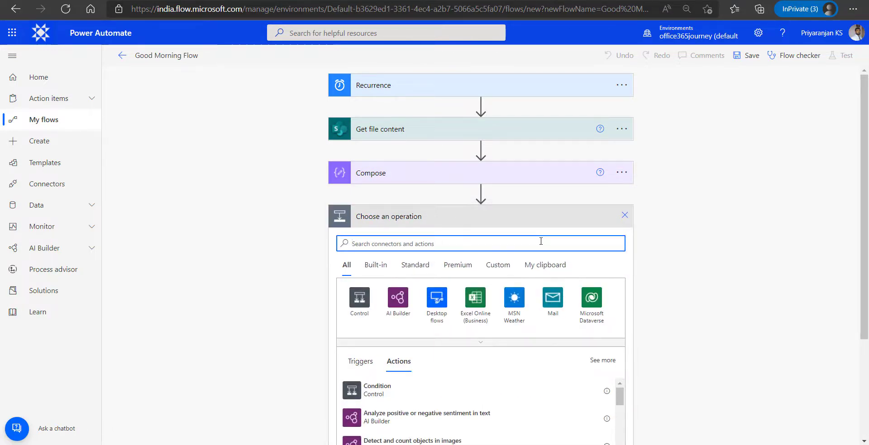
{"action": "type", "text": "post ada"}
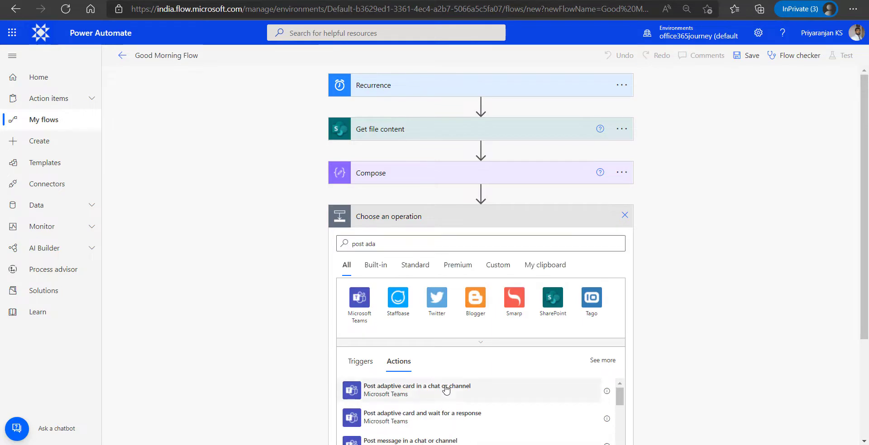
{"action": "left_click", "coordinate": [446, 390]}
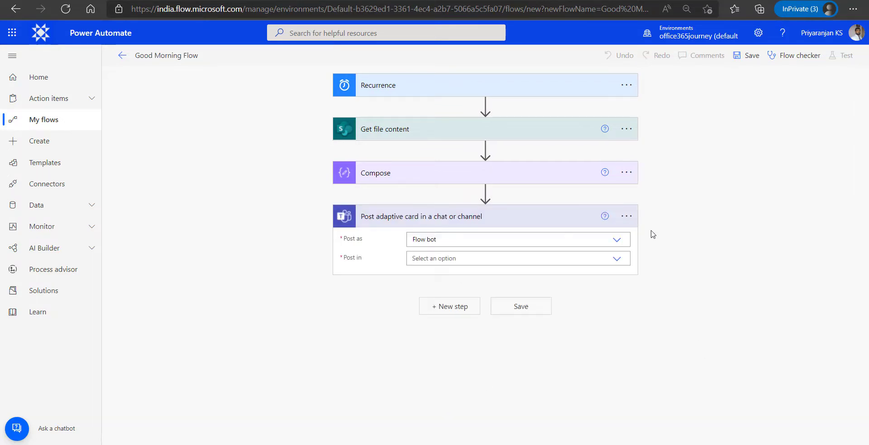
Set the adaptive card to post in Chat with Flow bot and enter the recipient's name.
{"action": "left_click", "coordinate": [617, 260]}
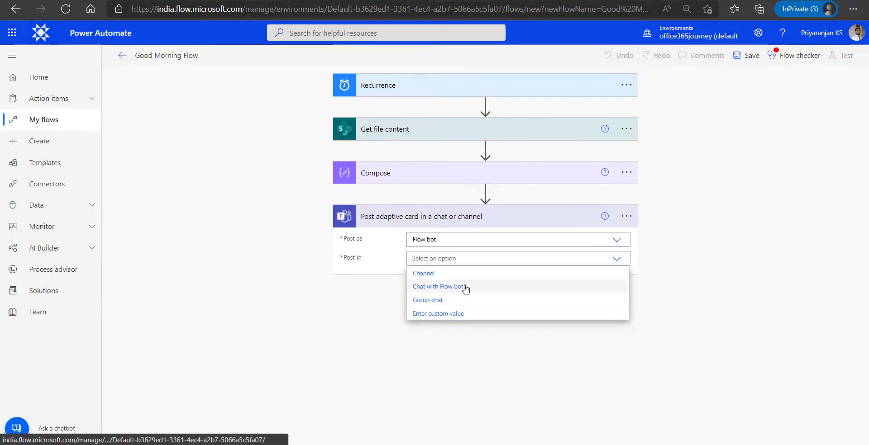
{"action": "left_click", "coordinate": [465, 288]}
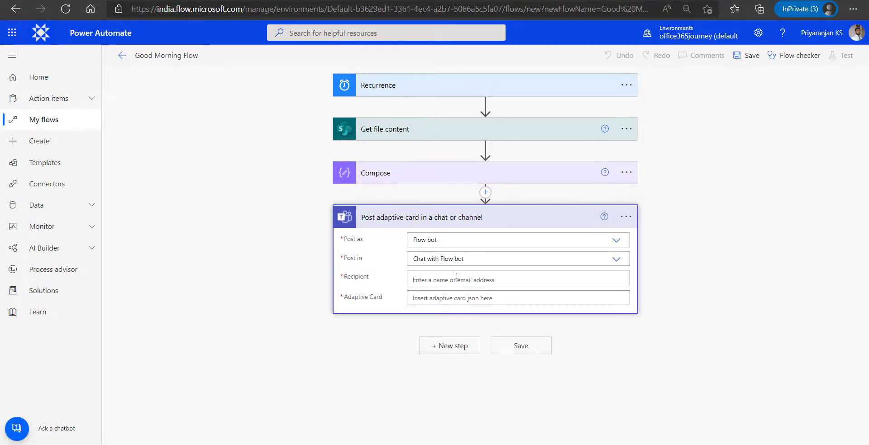
{"action": "left_click", "coordinate": [456, 278]}
{"action": "type", "text": "rec"}
{"action": "key", "text": "ctrl+a"}
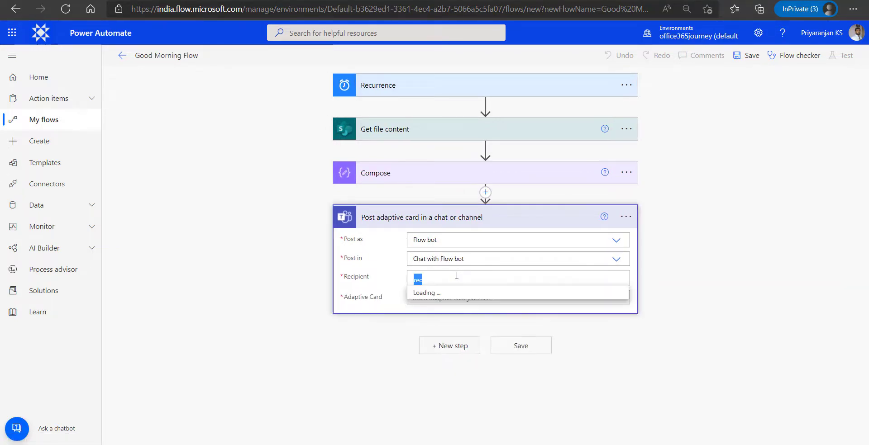
{"action": "type", "text": "priyan"}
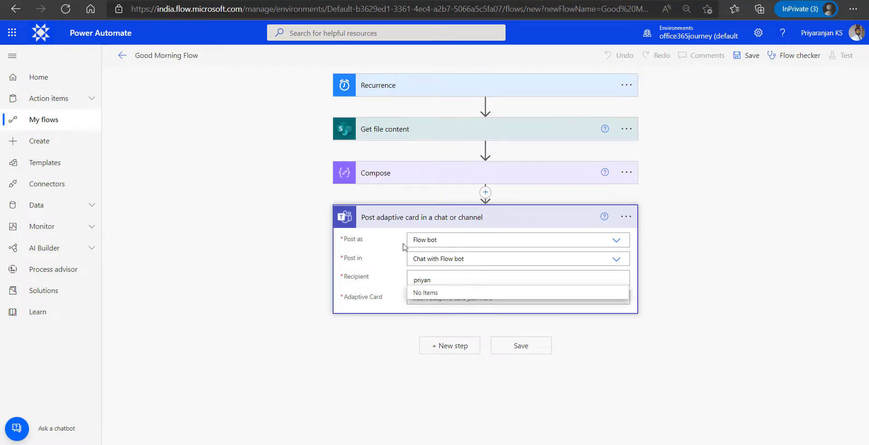
{"action": "left_click", "coordinate": [461, 350]}
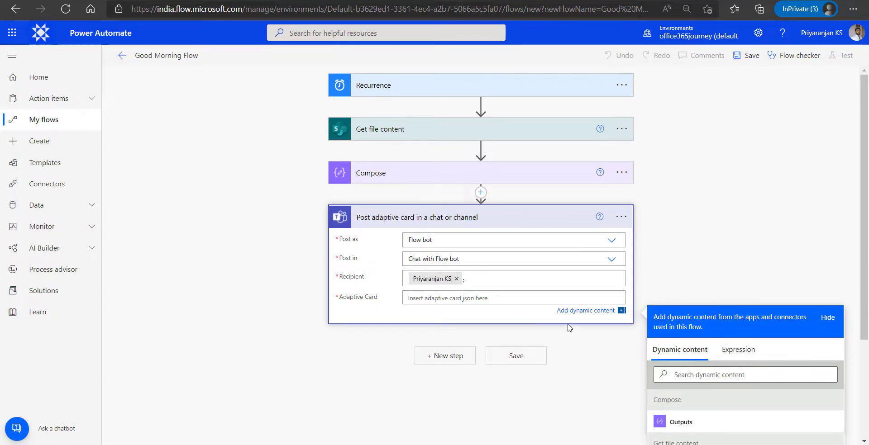
Paste the adaptive card JSON with a centred base64 image and a large bold greeting, and review its type and body sections.
{"action": "left_click", "coordinate": [460, 299]}
{"action": "key", "text": "ctrl+v"}
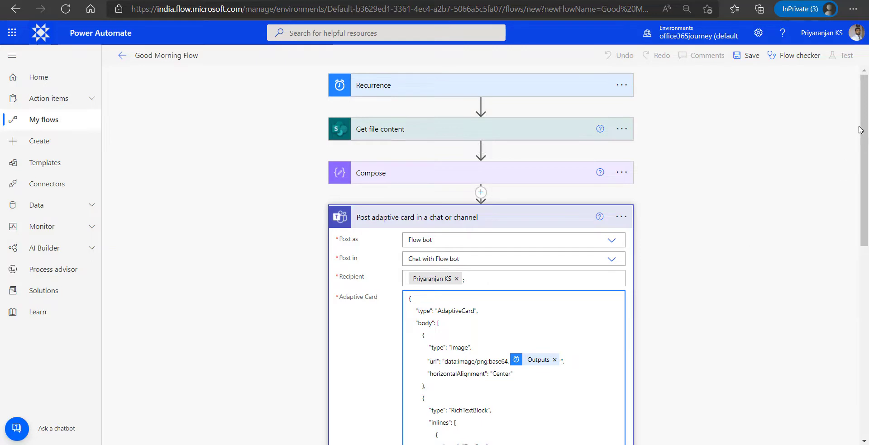
{"action": "left_click_drag", "start_coordinate": [861, 130], "coordinate": [864, 205]}
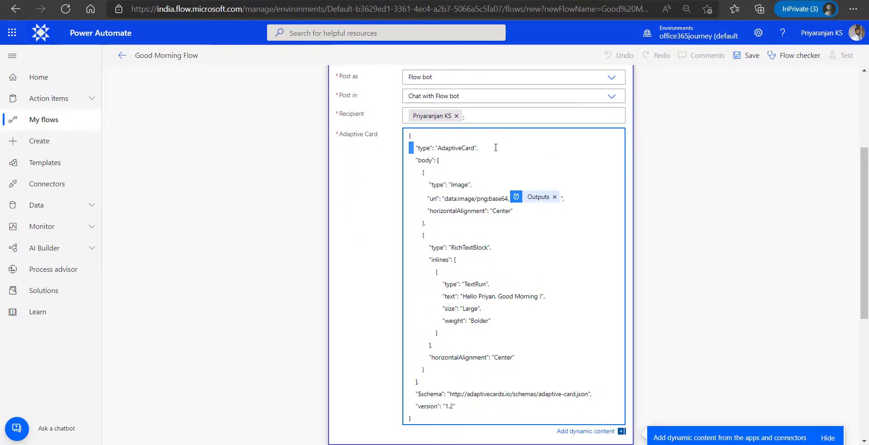
{"action": "left_click_drag", "start_coordinate": [414, 148], "coordinate": [494, 147]}
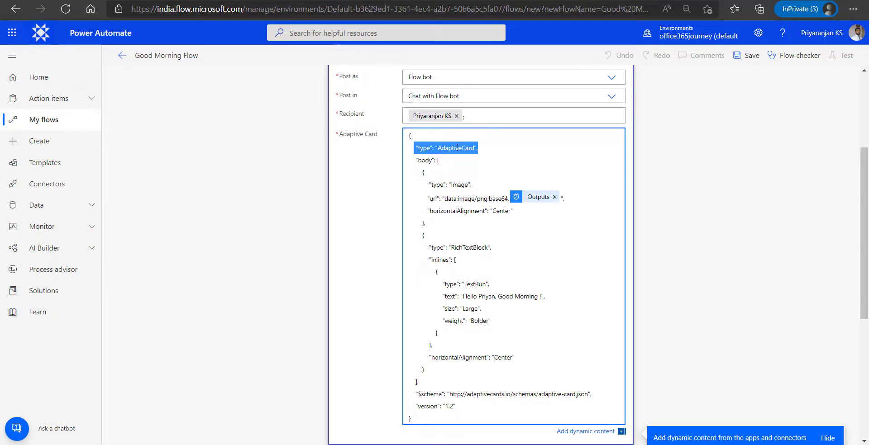
{"action": "left_click_drag", "start_coordinate": [414, 162], "coordinate": [445, 376]}
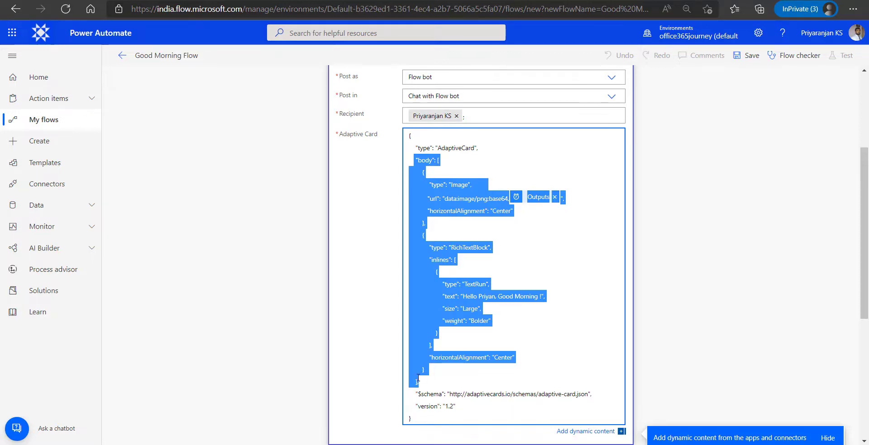
Review the adaptive card JSON's schema and version, the image block with its base64 URL, and the RichTextBlock greeting.
{"action": "left_click_drag", "start_coordinate": [412, 393], "coordinate": [500, 402]}
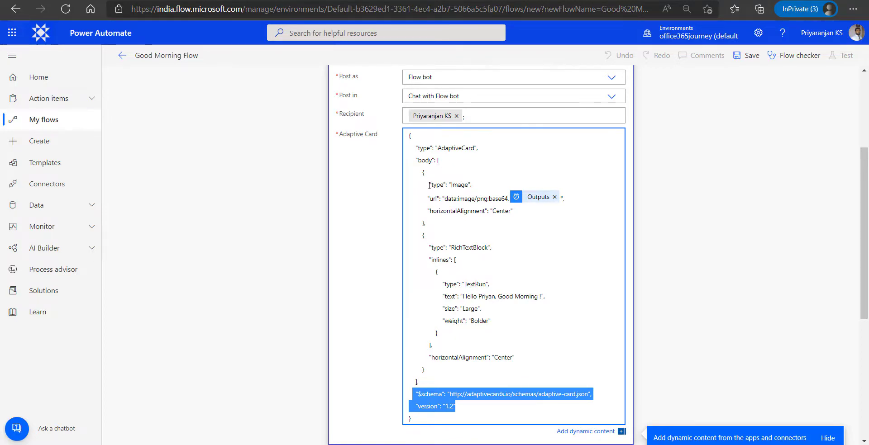
{"action": "left_click_drag", "start_coordinate": [429, 185], "coordinate": [517, 220]}
{"action": "left_click", "coordinate": [481, 204]}
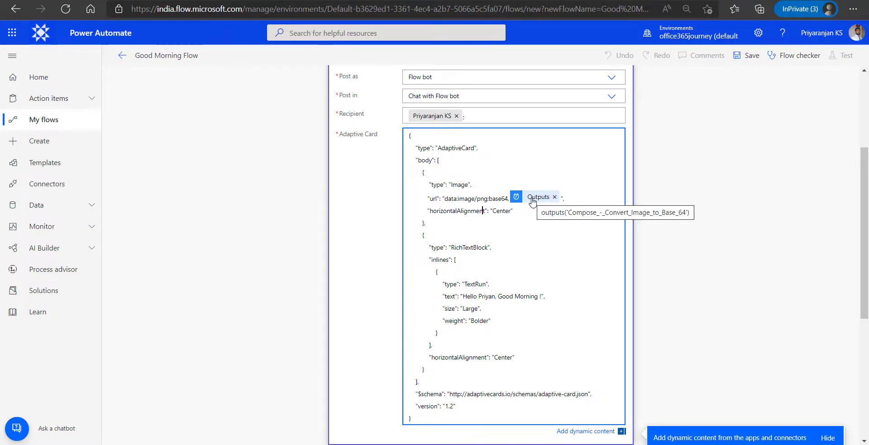
{"action": "left_click_drag", "start_coordinate": [448, 199], "coordinate": [508, 199]}
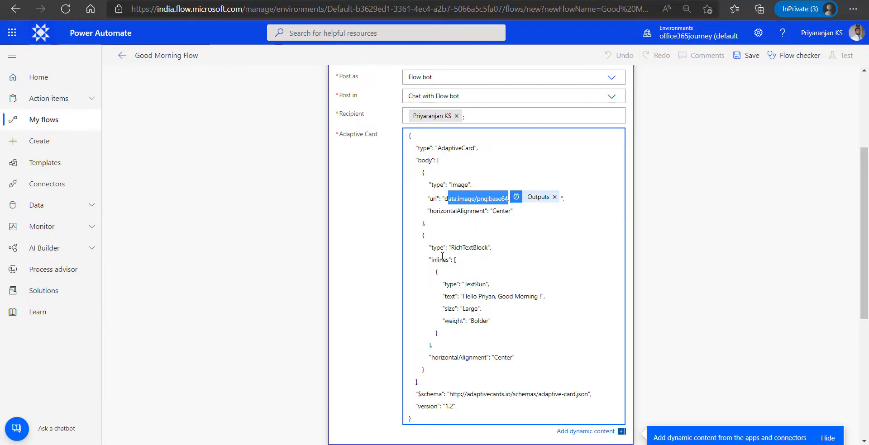
{"action": "left_click_drag", "start_coordinate": [431, 248], "coordinate": [492, 349]}
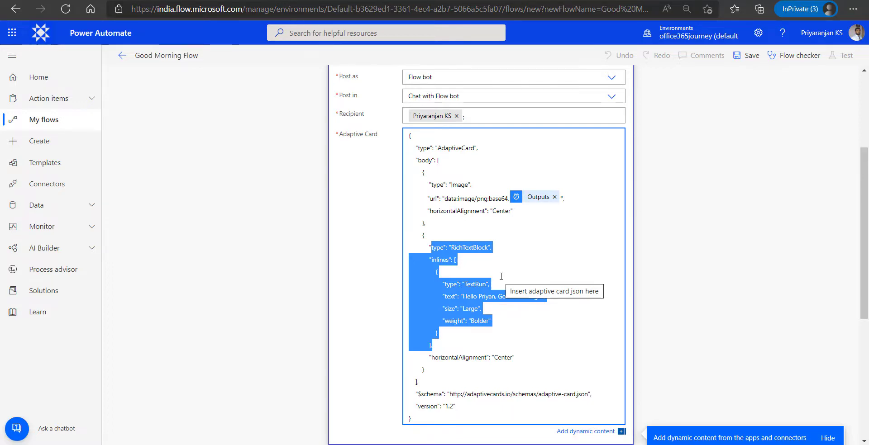
{"action": "left_click", "coordinate": [761, 135]}
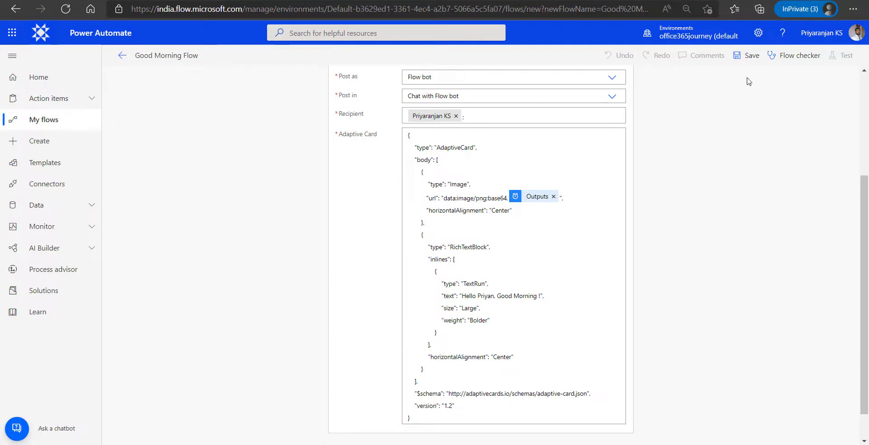
Save the flow and run it once as a manual test.
{"action": "left_click", "coordinate": [746, 55]}
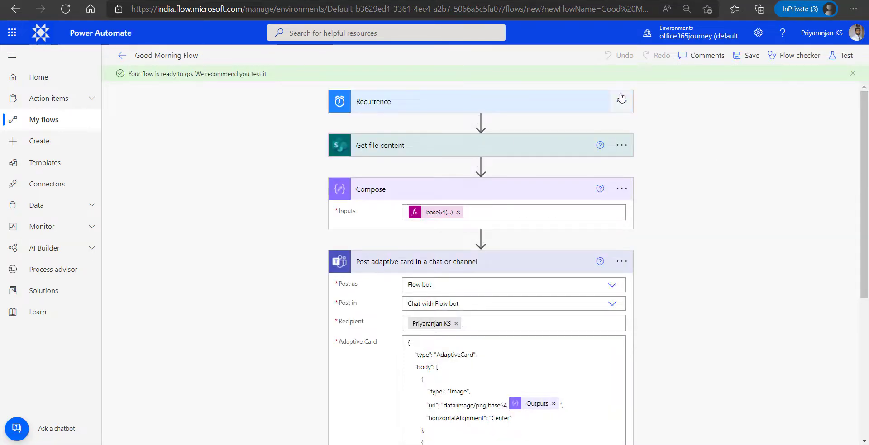
{"action": "left_click", "coordinate": [848, 55]}
{"action": "left_click", "coordinate": [709, 80]}
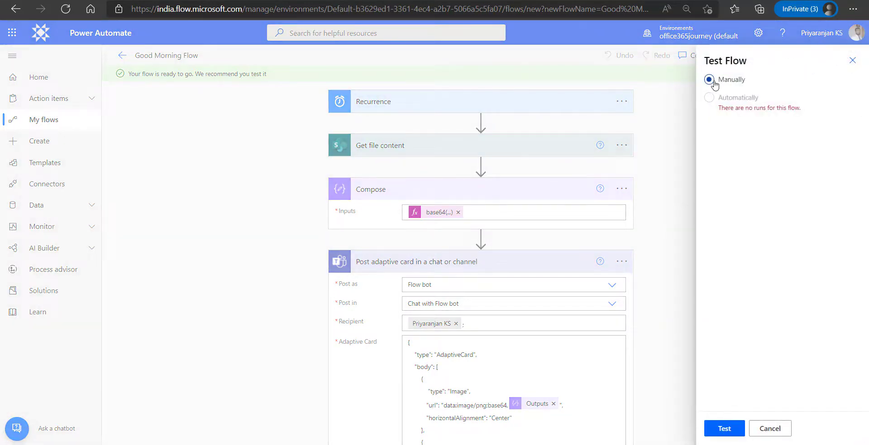
{"action": "left_click", "coordinate": [724, 428]}
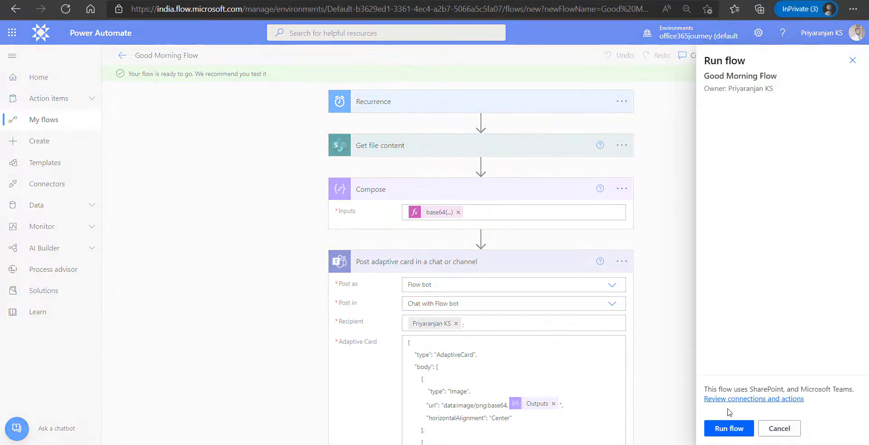
{"action": "left_click", "coordinate": [739, 427]}
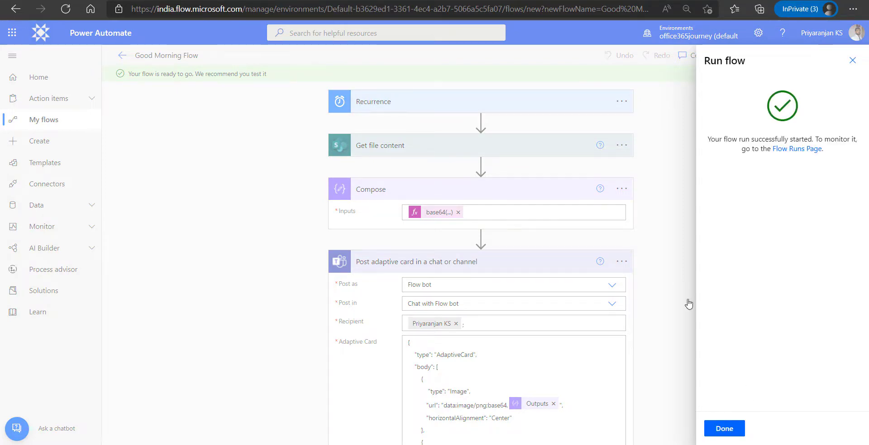
{"action": "left_click", "coordinate": [724, 428]}
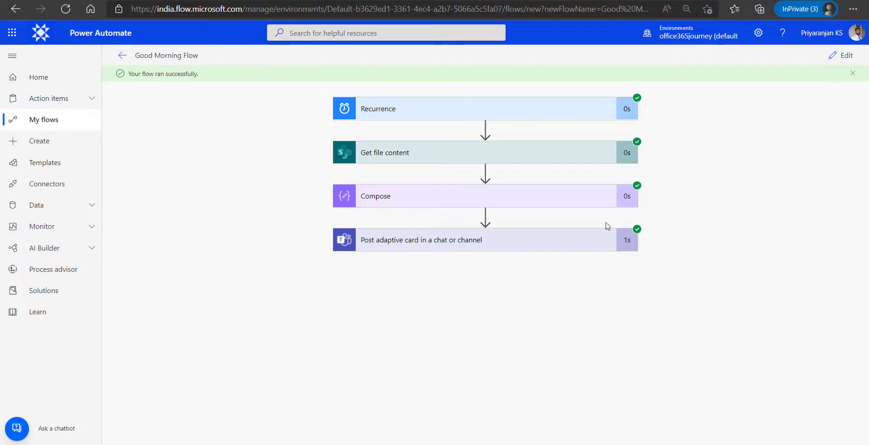
Examine the run details of the Post adaptive card action, including the status code in its raw outputs.
{"action": "left_click", "coordinate": [513, 252]}
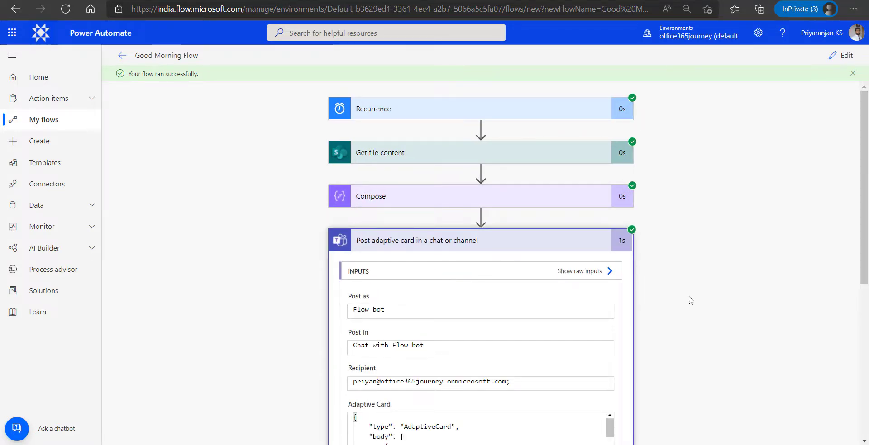
{"action": "scroll", "coordinate": [661, 312], "scroll_direction": "down", "scroll_amount": 6}
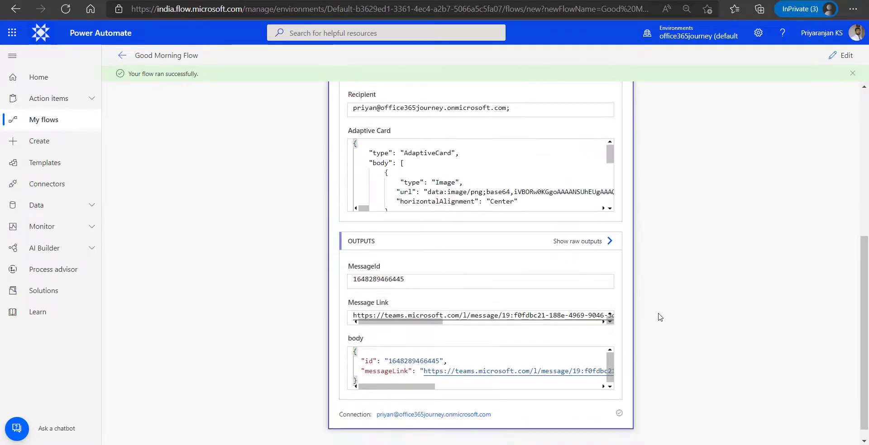
{"action": "left_click", "coordinate": [579, 241]}
{"action": "left_click_drag", "start_coordinate": [635, 92], "coordinate": [571, 91]}
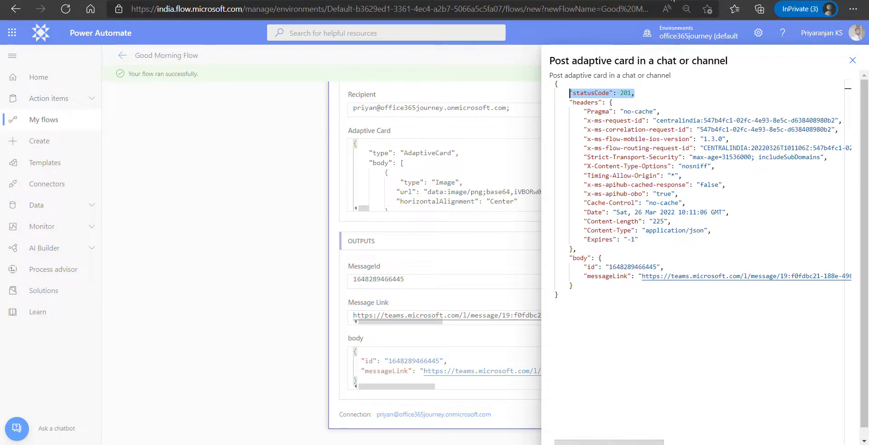
{"action": "key", "text": "ctrl+Tab"}
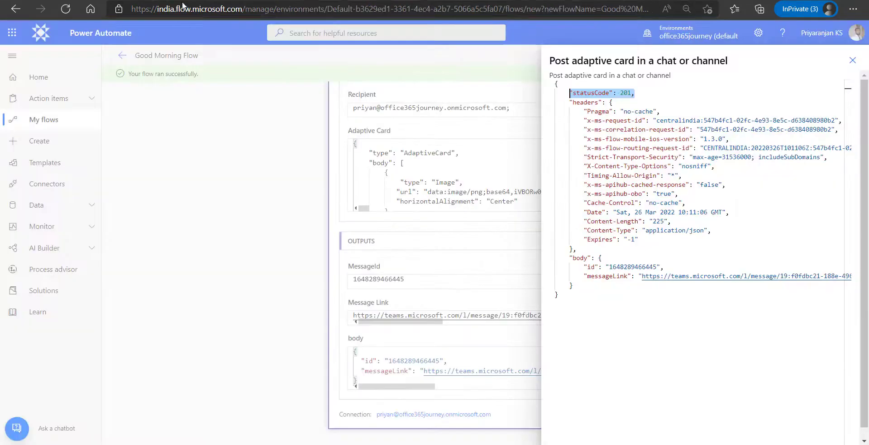
{"action": "left_click", "coordinate": [851, 60]}
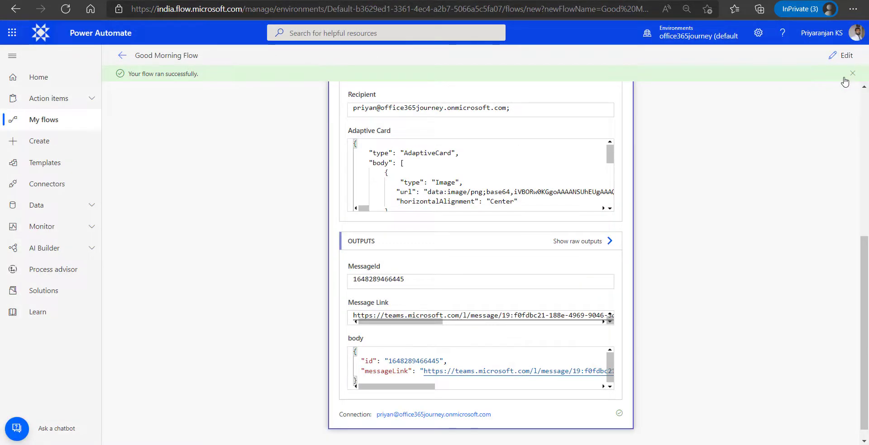